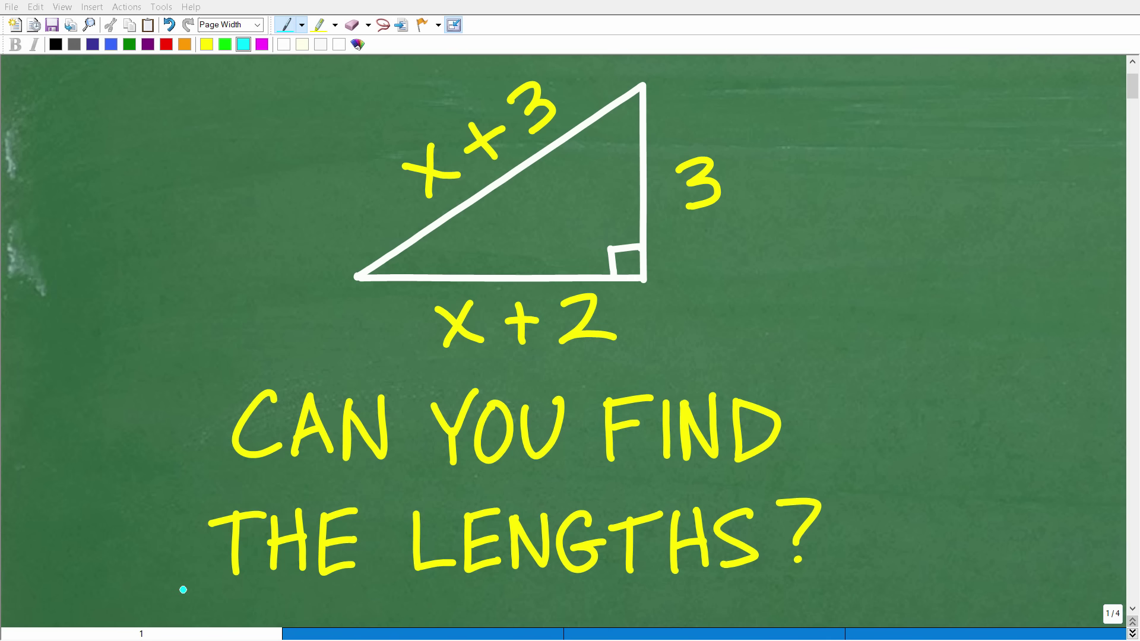
Underline THE LENGTHS? in cyan and highlight the sides 3, x+2 and x+3.
drag(190, 590, 865, 592)
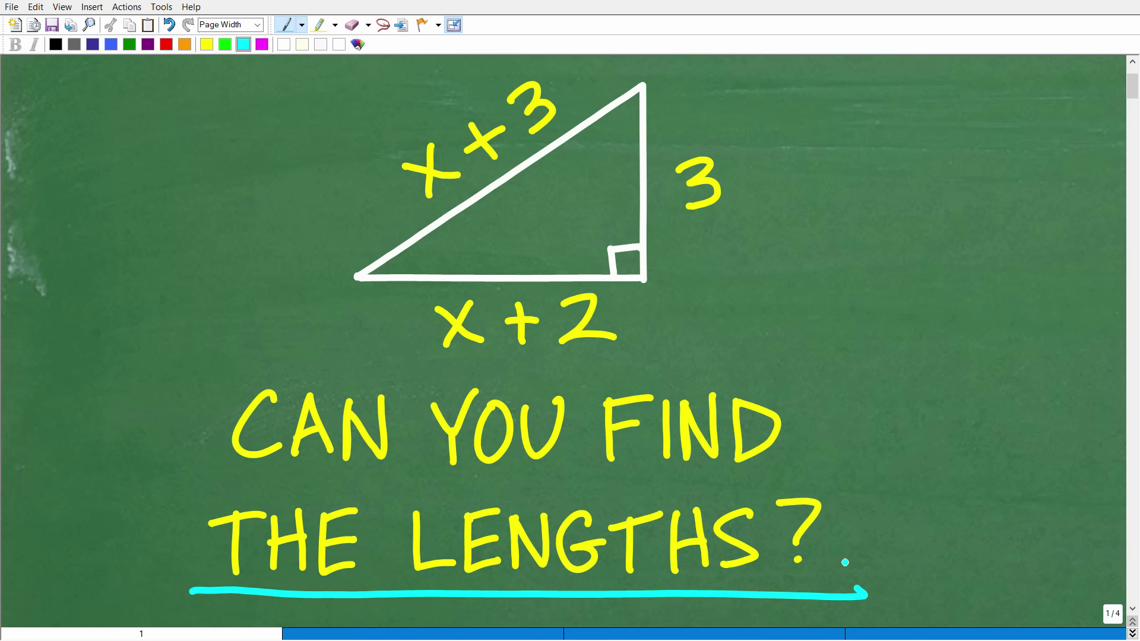
click(320, 24)
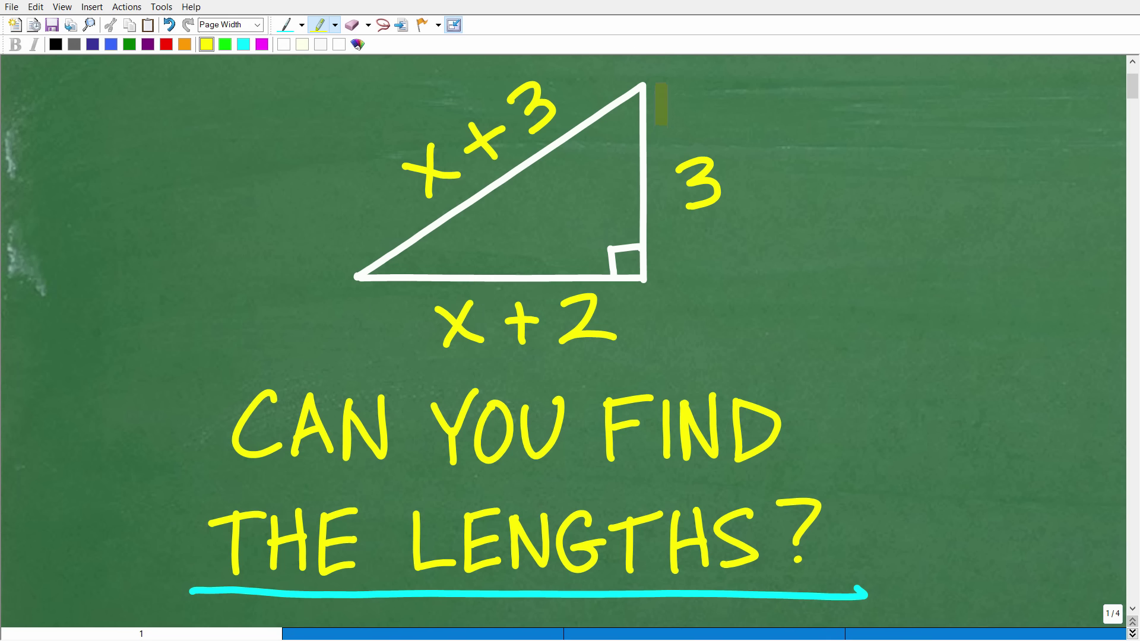
drag(661, 104, 662, 275)
drag(369, 315, 640, 314)
mouse_move(470, 156)
mouse_down()
mouse_move(354, 233)
mouse_move(574, 90)
mouse_up()
Circle the right-angle mark in cyan and draw an arrow pointing at it.
click(299, 27)
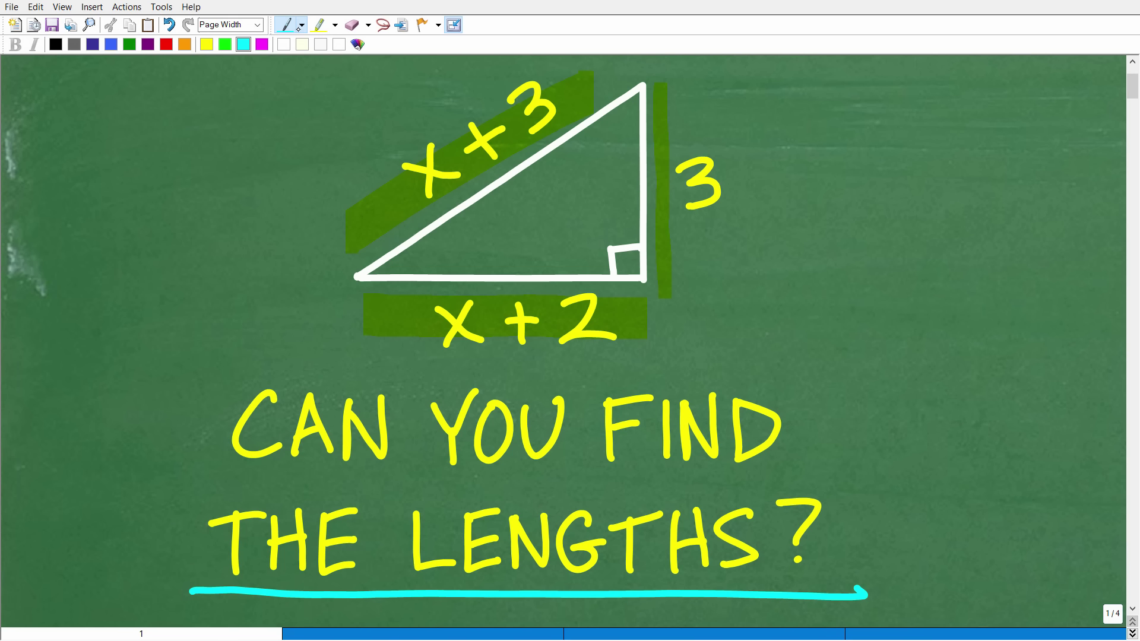
mouse_move(651, 241)
mouse_down()
mouse_move(663, 304)
mouse_move(673, 240)
mouse_up()
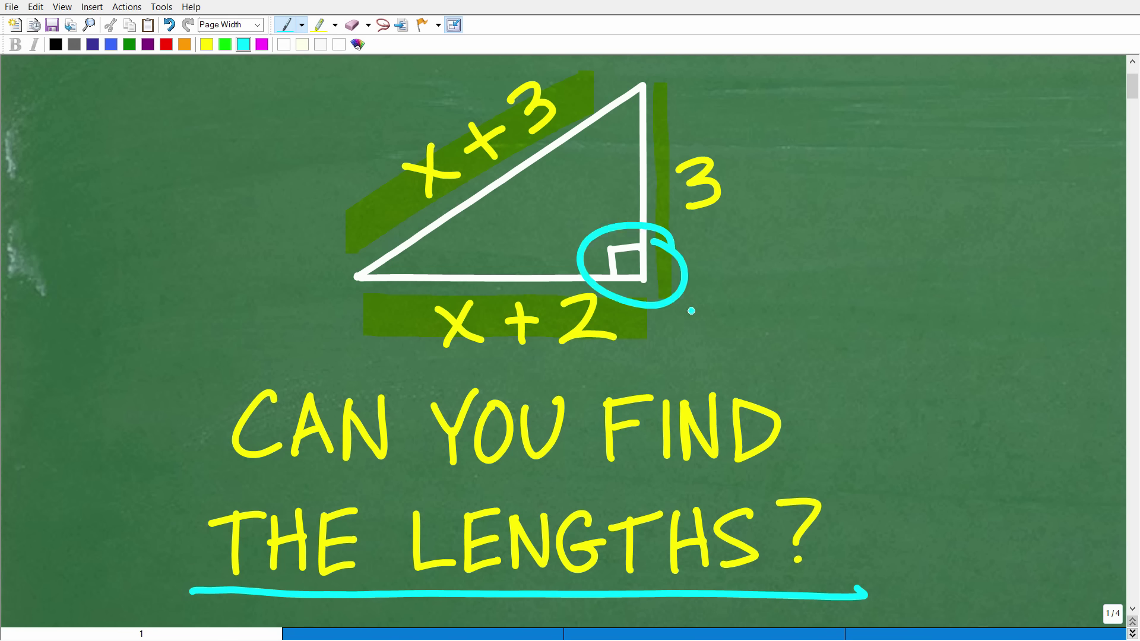
mouse_move(681, 303)
mouse_down()
mouse_move(735, 348)
mouse_move(705, 314)
mouse_up()
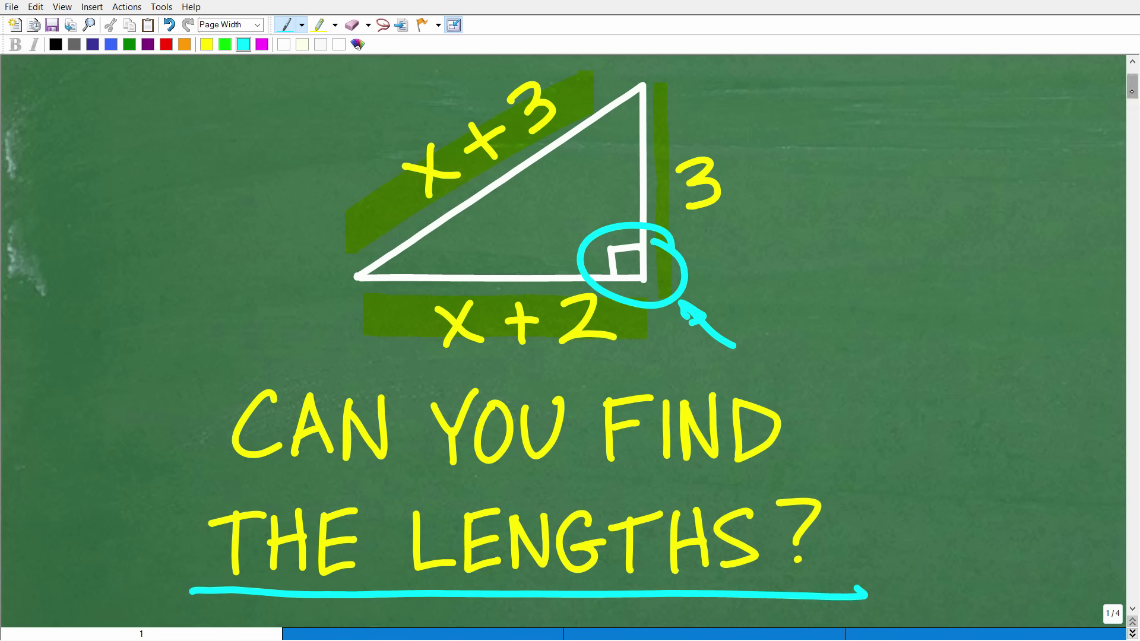
Give the TCMathAcademy.com header a cyan underline and white check marks by each thumbs-up.
scroll(1132, 83, up, 3)
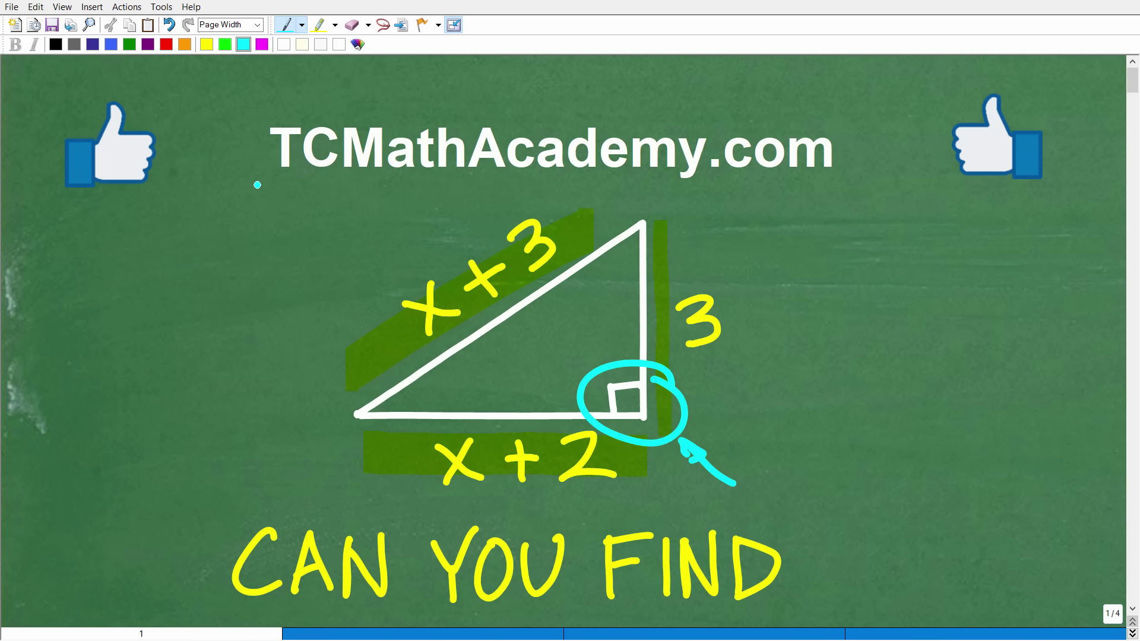
drag(252, 183, 846, 184)
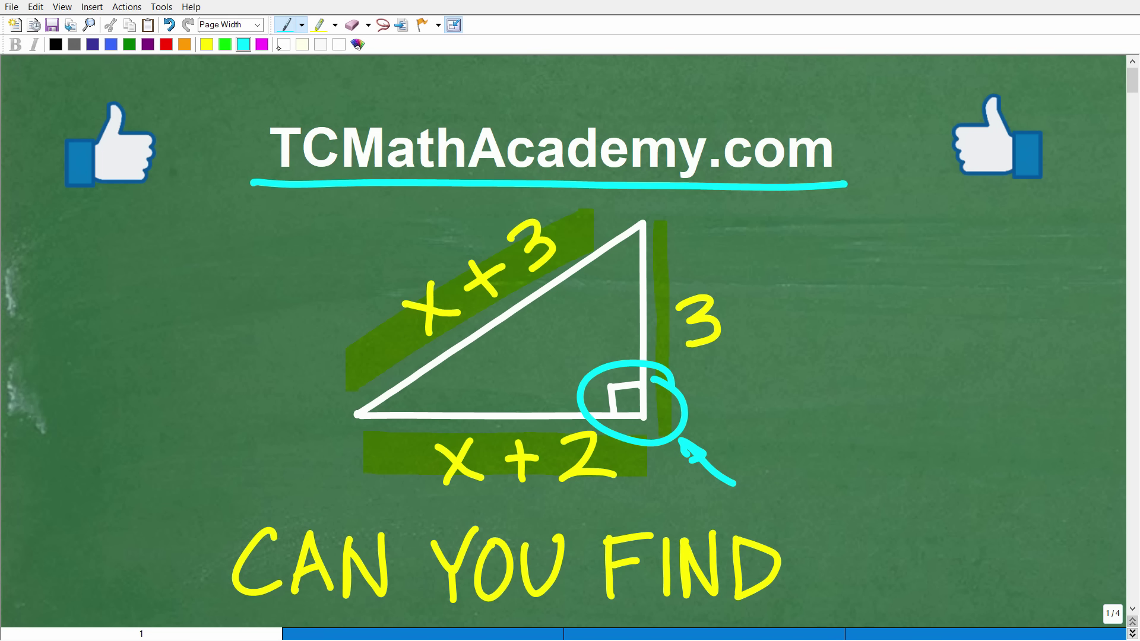
click(283, 45)
drag(184, 153, 244, 126)
drag(907, 139, 1006, 91)
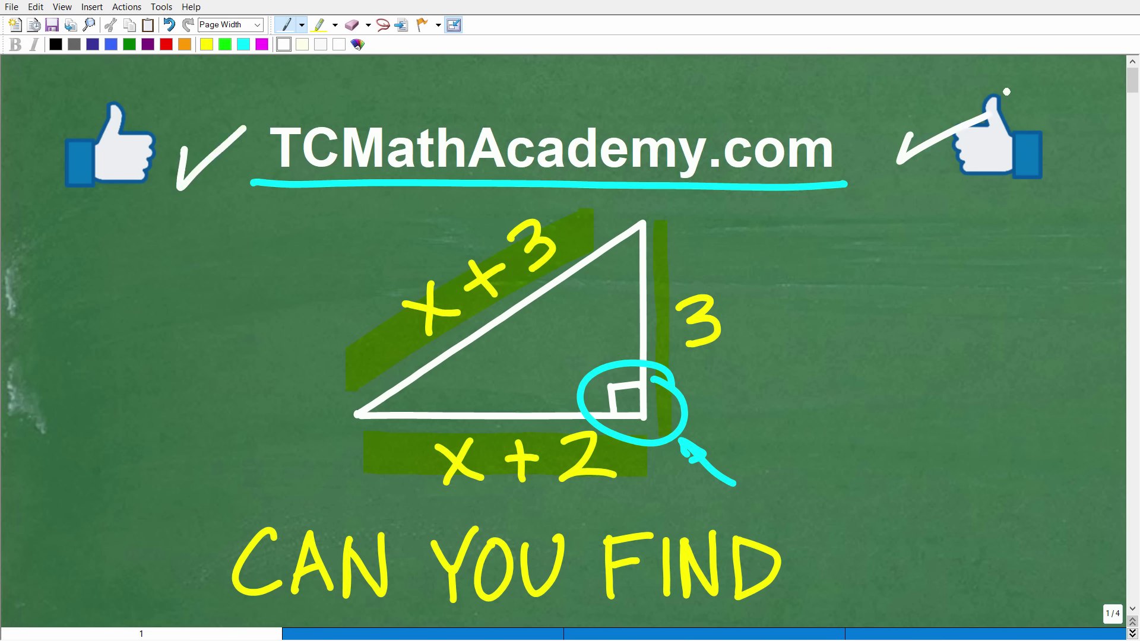
scroll(570, 341, down, 3)
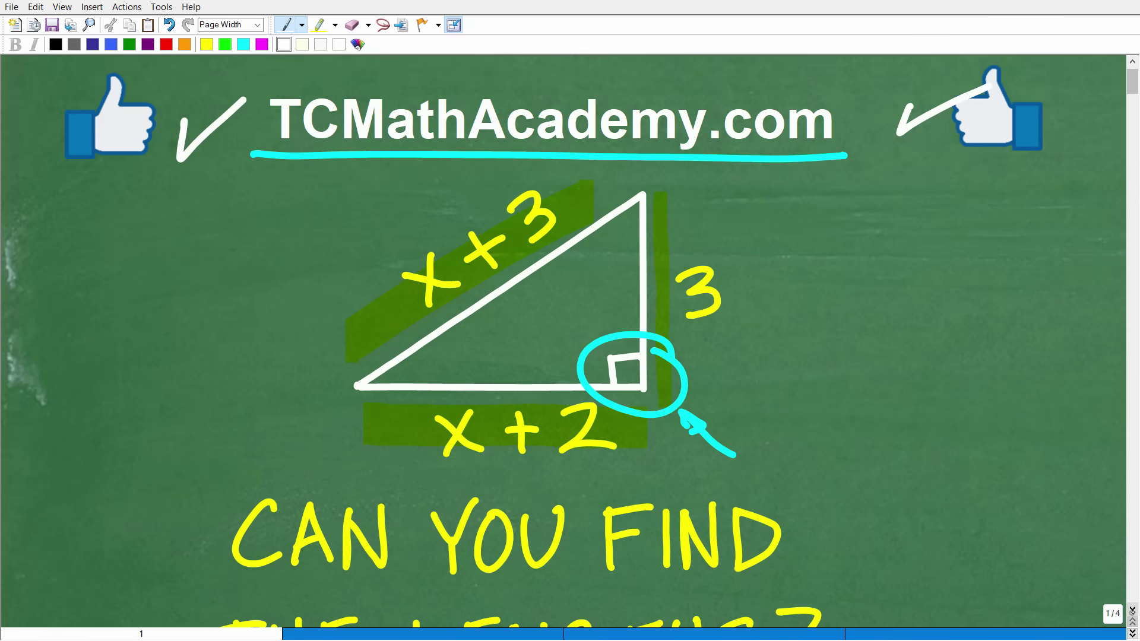
Write an underlined white 'RT. Δ' label beside the cyan arrow.
click(1131, 609)
click(1131, 608)
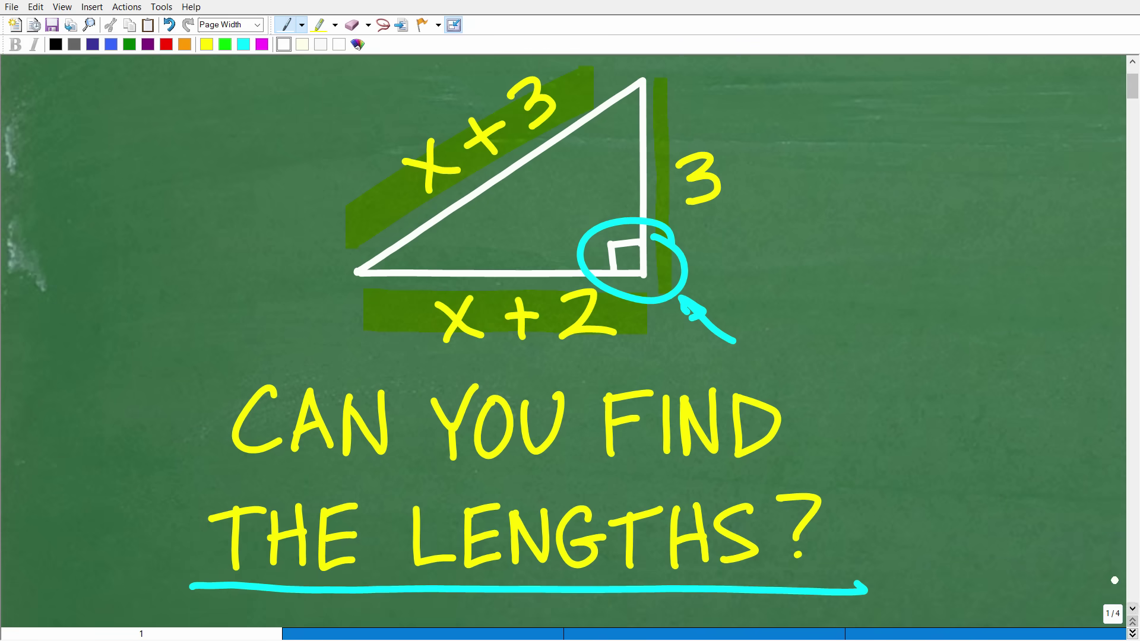
drag(780, 302, 785, 350)
mouse_move(779, 306)
mouse_down()
mouse_move(785, 348)
mouse_move(796, 320)
mouse_move(816, 343)
mouse_up()
mouse_move(831, 306)
mouse_down()
mouse_move(833, 349)
mouse_move(857, 304)
mouse_up()
click(849, 337)
mouse_move(893, 343)
mouse_down()
mouse_move(937, 349)
mouse_move(877, 344)
mouse_up()
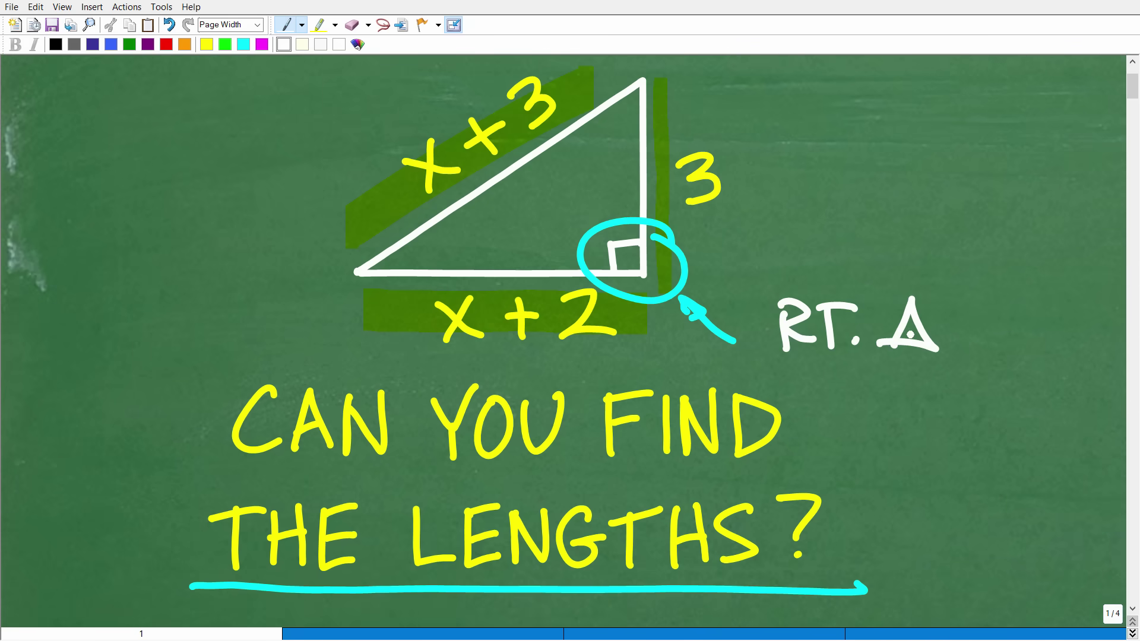
drag(796, 362, 935, 364)
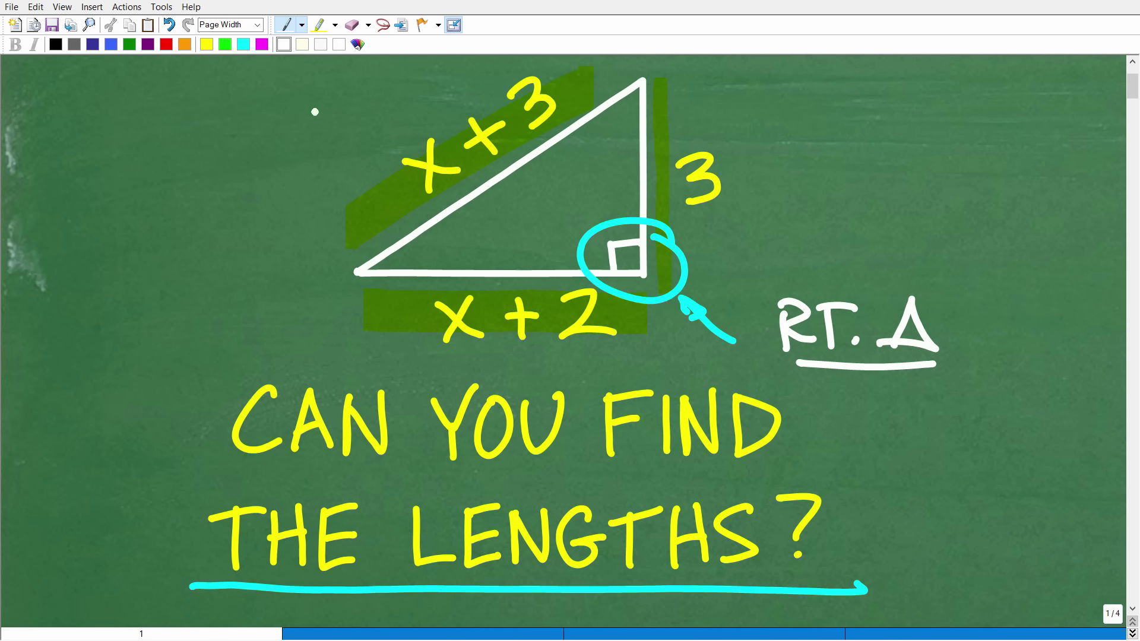
Bracket the vertical side 3 and circle the x+2 and x+3 labels.
mouse_move(659, 90)
mouse_down()
mouse_move(747, 176)
mouse_move(708, 279)
mouse_move(416, 353)
mouse_move(650, 302)
mouse_up()
mouse_move(595, 76)
mouse_down()
mouse_move(570, 162)
mouse_move(507, 79)
mouse_up()
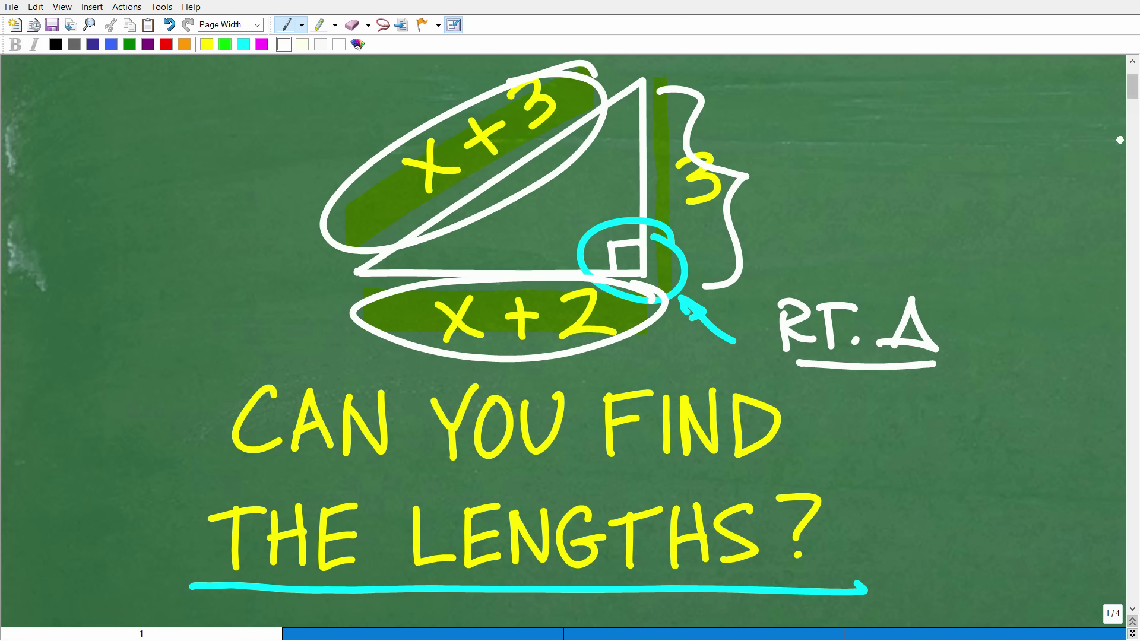
scroll(564, 342, down, 5)
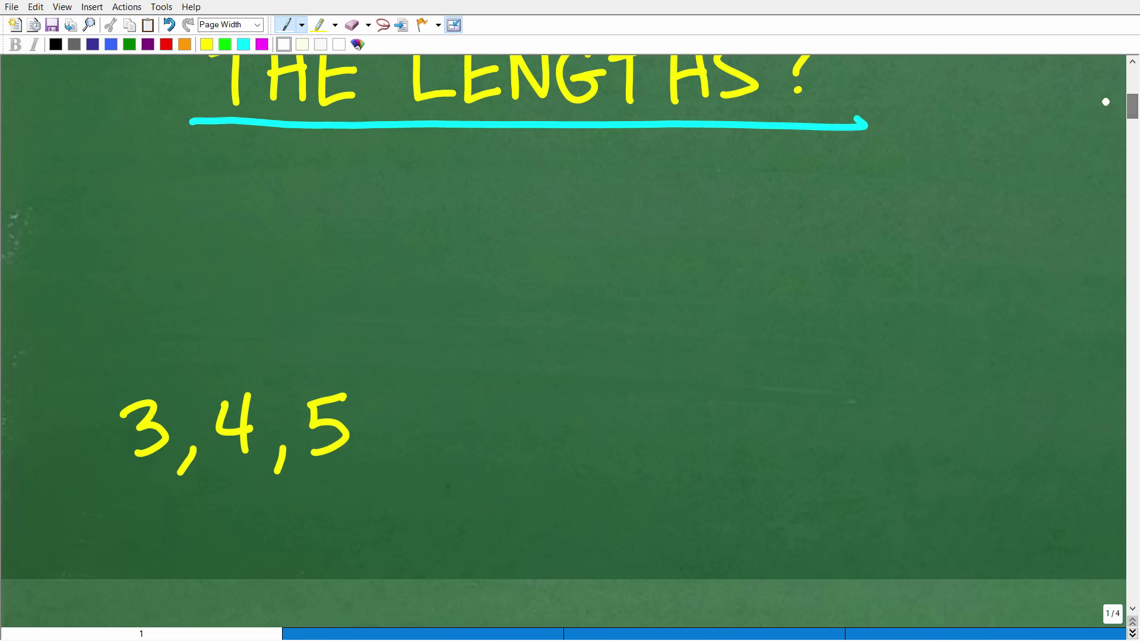
Check off and circle 3,4,5, then draw an arrow pointing at it.
mouse_move(152, 340)
mouse_down()
mouse_move(277, 314)
mouse_move(364, 321)
mouse_up()
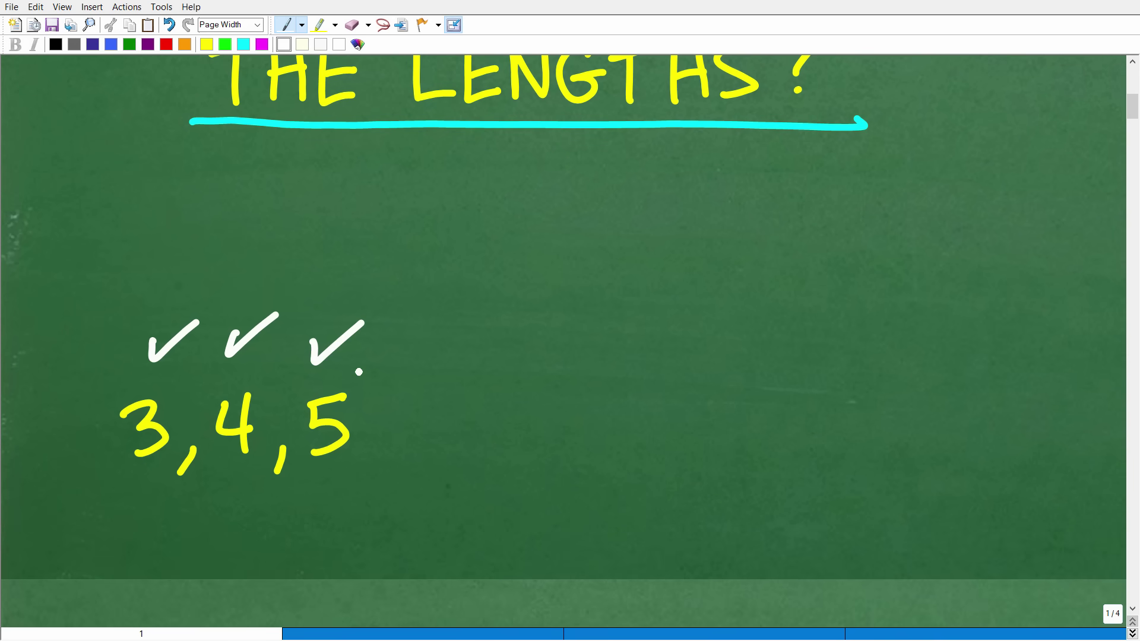
mouse_move(362, 375)
mouse_down()
mouse_move(213, 342)
mouse_move(361, 493)
mouse_move(297, 361)
mouse_up()
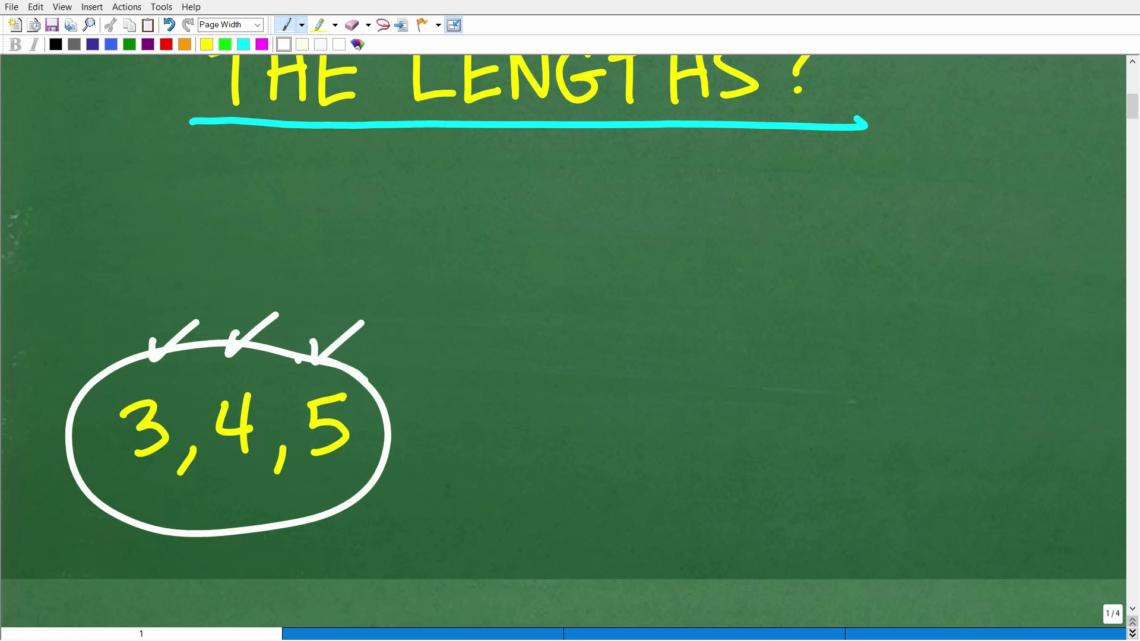
mouse_move(416, 400)
mouse_down()
mouse_move(445, 391)
mouse_move(399, 410)
mouse_up()
Draw a smiley face beside 3,4,5 and write A+ next to it.
mouse_move(816, 206)
mouse_down()
mouse_move(783, 203)
mouse_move(820, 207)
mouse_up()
click(758, 260)
click(826, 254)
mouse_move(749, 279)
mouse_down()
mouse_move(790, 343)
mouse_move(827, 326)
mouse_up()
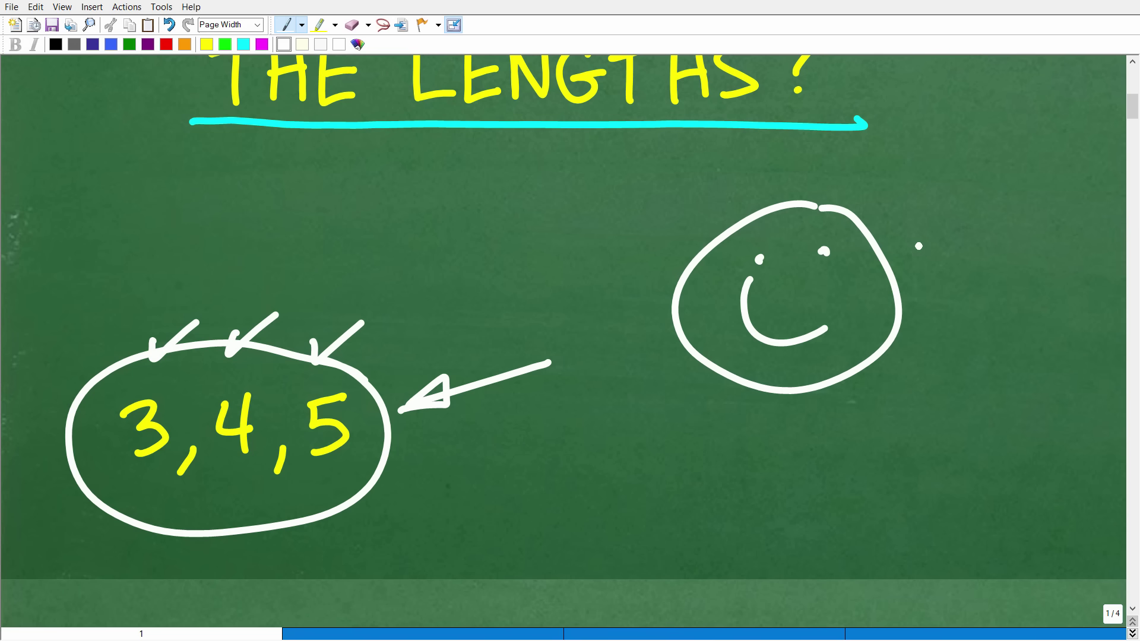
drag(919, 248, 961, 249)
drag(927, 227, 954, 223)
drag(1002, 178, 1000, 232)
drag(982, 201, 1021, 198)
Write 100% below the A+.
drag(923, 286, 920, 338)
drag(964, 287, 969, 289)
mouse_move(1012, 287)
mouse_down()
mouse_move(1003, 339)
mouse_move(1015, 290)
mouse_move(1020, 346)
mouse_up()
click(1033, 282)
click(1034, 333)
click(1053, 341)
Write an underlined scribbled word below the smiley face.
mouse_move(855, 387)
mouse_down()
mouse_move(825, 451)
mouse_move(863, 456)
mouse_up()
mouse_move(805, 435)
mouse_down()
mouse_move(893, 409)
mouse_move(905, 465)
mouse_up()
mouse_move(899, 431)
mouse_down()
mouse_move(884, 451)
mouse_move(914, 463)
mouse_up()
mouse_move(952, 478)
mouse_down()
mouse_move(971, 407)
mouse_move(986, 480)
mouse_up()
drag(923, 478, 1003, 462)
drag(814, 491, 986, 496)
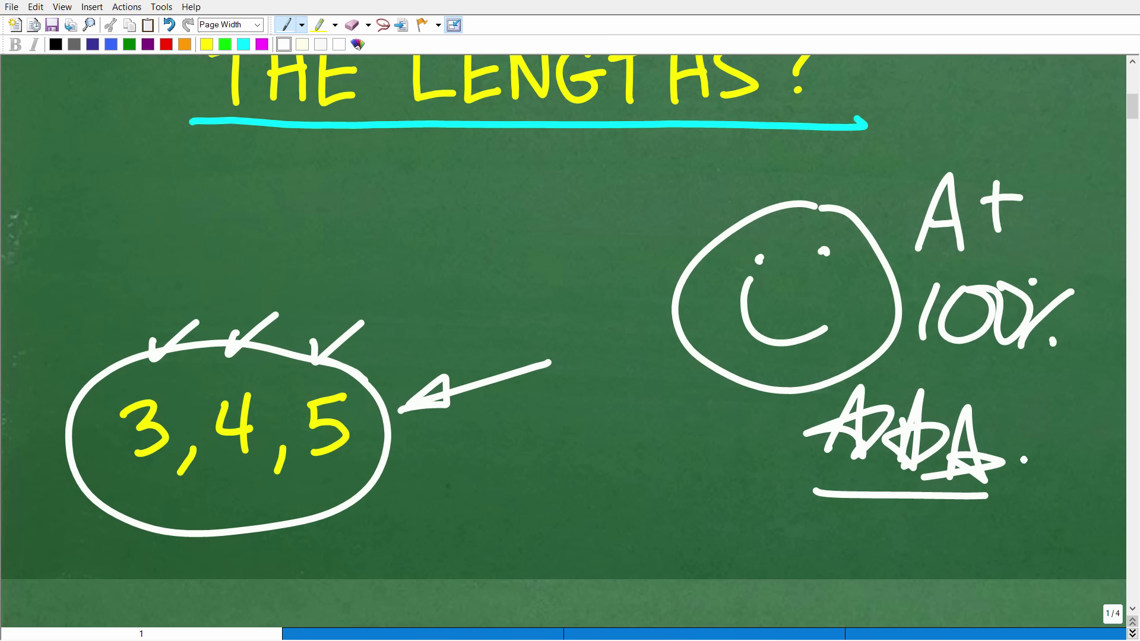
drag(1129, 108, 1126, 76)
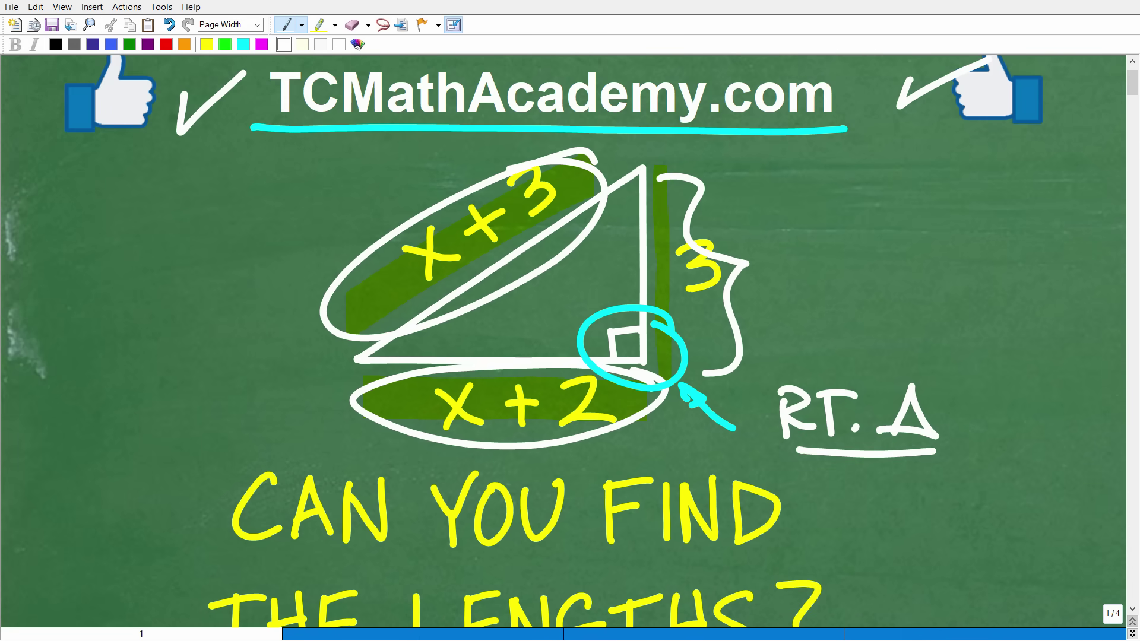
Write a²+b²=c² right of the brace and box it.
mouse_move(837, 209)
mouse_down()
mouse_move(843, 242)
mouse_move(873, 208)
mouse_move(897, 240)
mouse_up()
mouse_move(879, 223)
mouse_down()
mouse_move(918, 223)
mouse_move(937, 195)
mouse_move(938, 243)
mouse_up()
mouse_move(962, 189)
mouse_down()
mouse_move(973, 181)
mouse_move(989, 201)
mouse_up()
mouse_move(994, 217)
mouse_down()
mouse_move(1015, 214)
mouse_move(1017, 234)
mouse_up()
drag(1059, 213, 1062, 245)
drag(1062, 194, 1088, 205)
mouse_move(1097, 161)
mouse_down()
mouse_move(762, 276)
mouse_move(1105, 249)
mouse_move(1095, 165)
mouse_up()
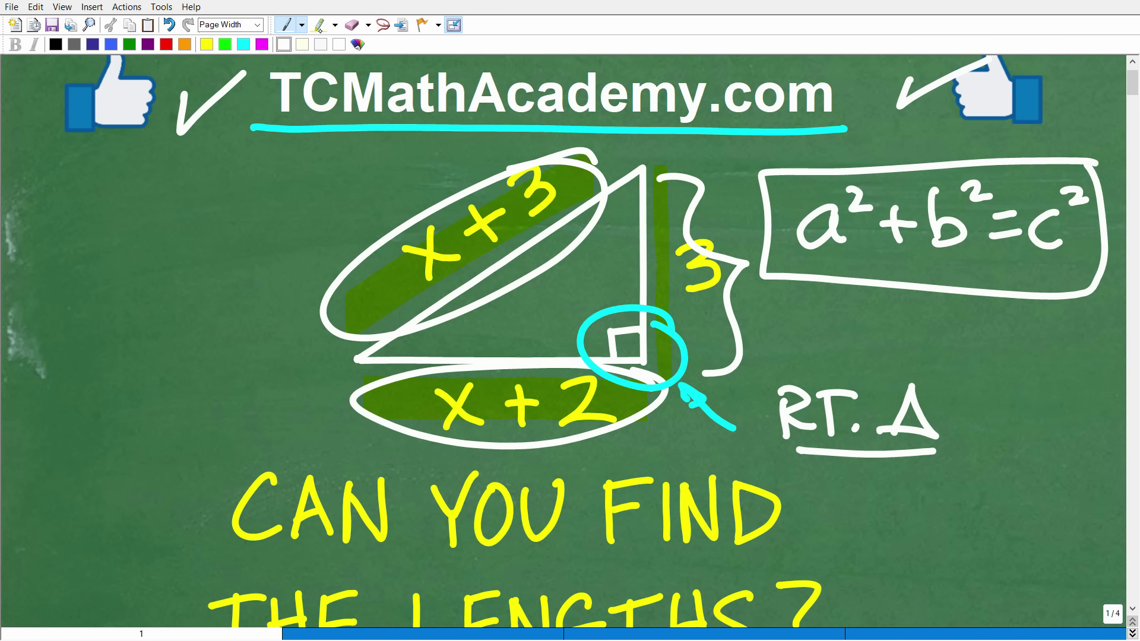
Highlight the formula a²+b²=c² with the highlighter.
click(319, 24)
mouse_move(795, 235)
mouse_down()
mouse_move(976, 246)
mouse_move(1078, 192)
mouse_move(798, 189)
mouse_up()
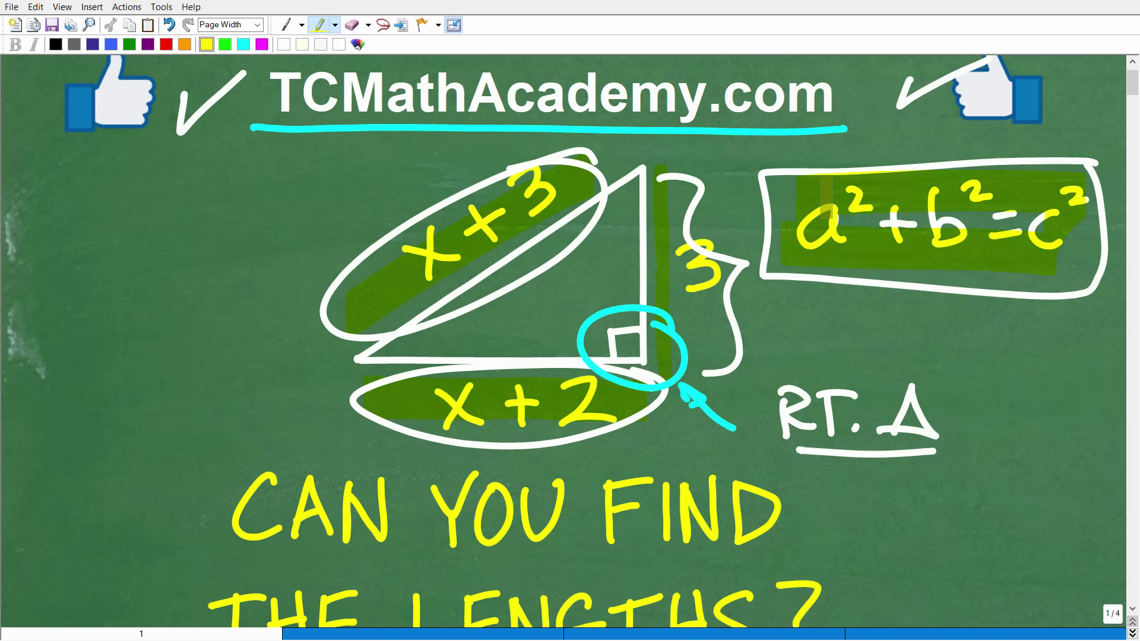
click(285, 25)
Draw a white arrow from RT. Δ to the formula box and underline the formula.
drag(865, 299, 839, 356)
drag(838, 312, 875, 330)
mouse_move(848, 315)
mouse_down()
mouse_move(873, 328)
mouse_move(876, 288)
mouse_move(859, 335)
mouse_up()
drag(809, 274, 1046, 271)
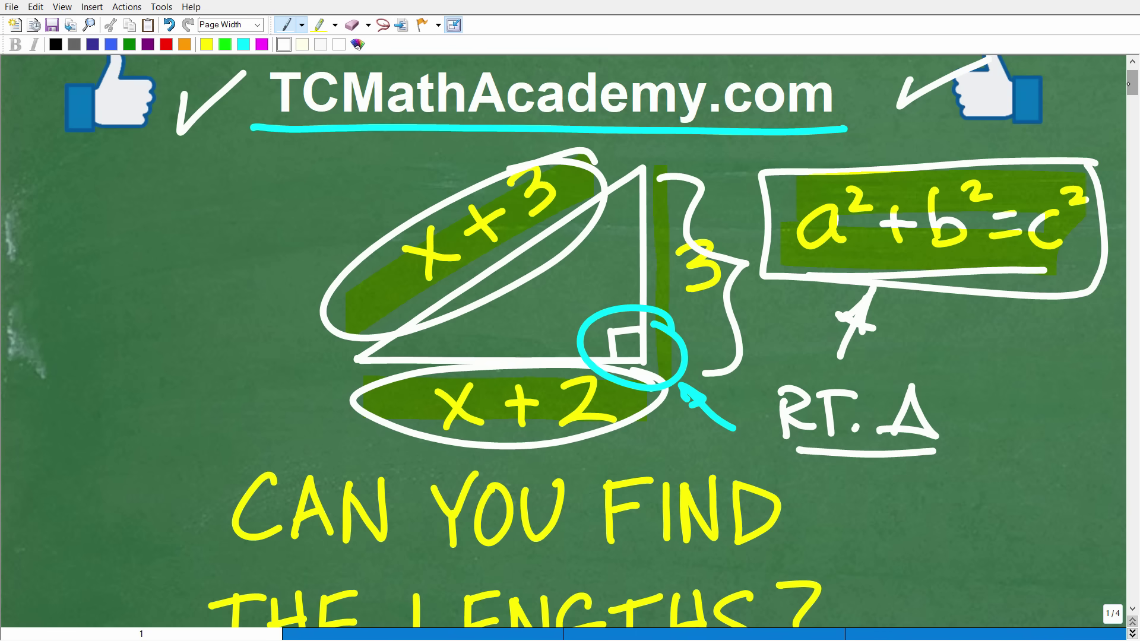
drag(1132, 85, 1127, 106)
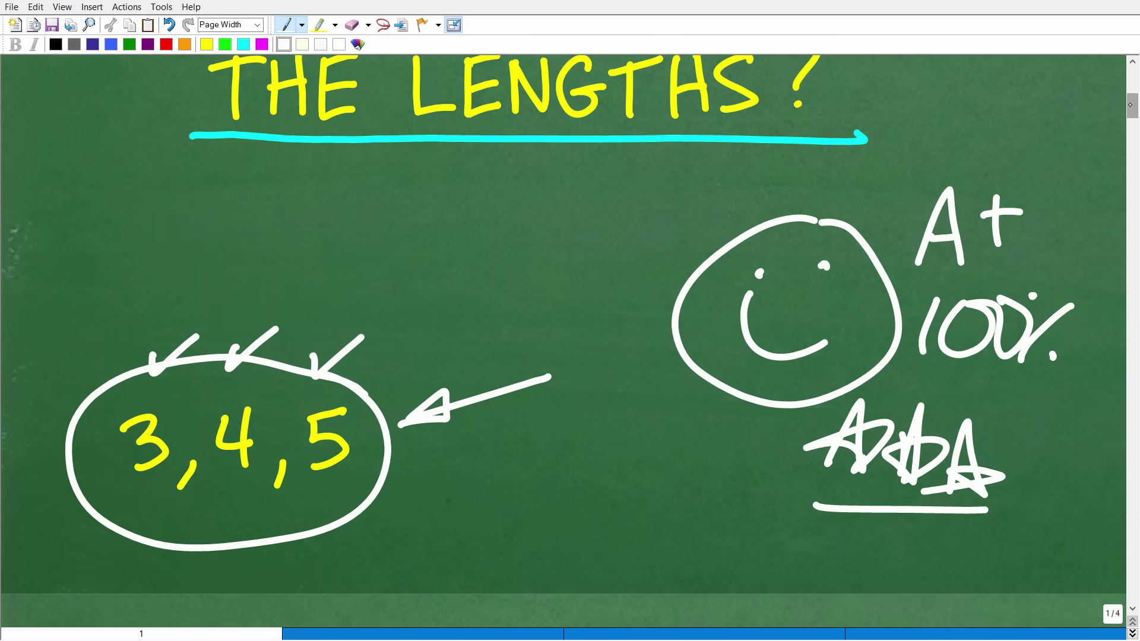
Highlight the right-angle square at the triangle's corner in yellow.
drag(1128, 105, 1128, 129)
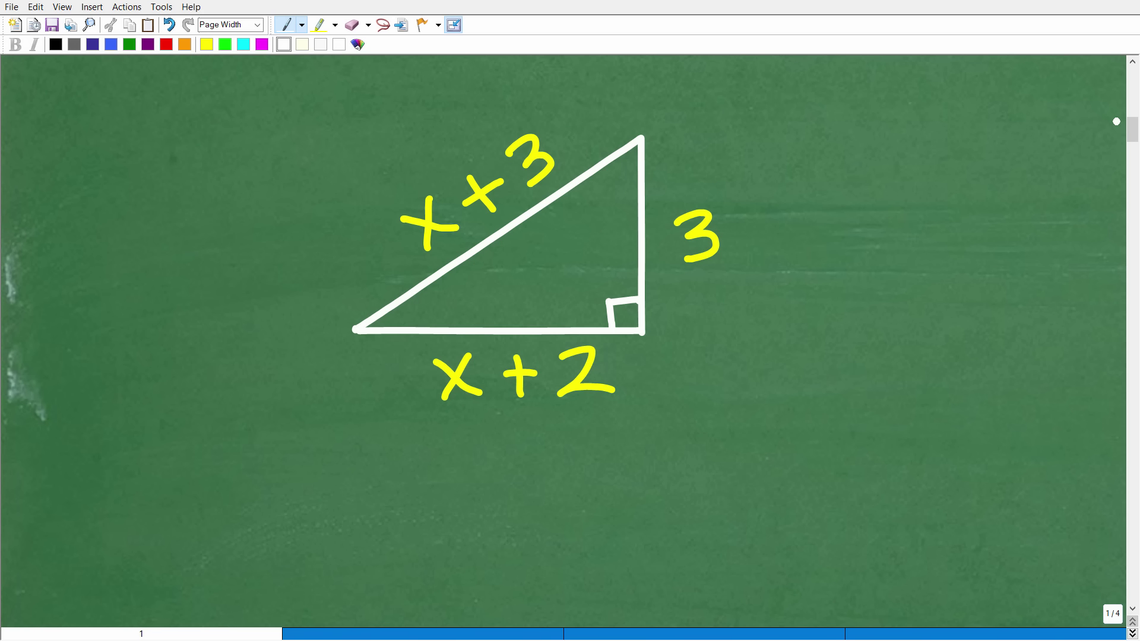
click(321, 26)
mouse_move(643, 300)
mouse_down()
mouse_move(642, 336)
mouse_move(623, 321)
mouse_move(640, 278)
mouse_up()
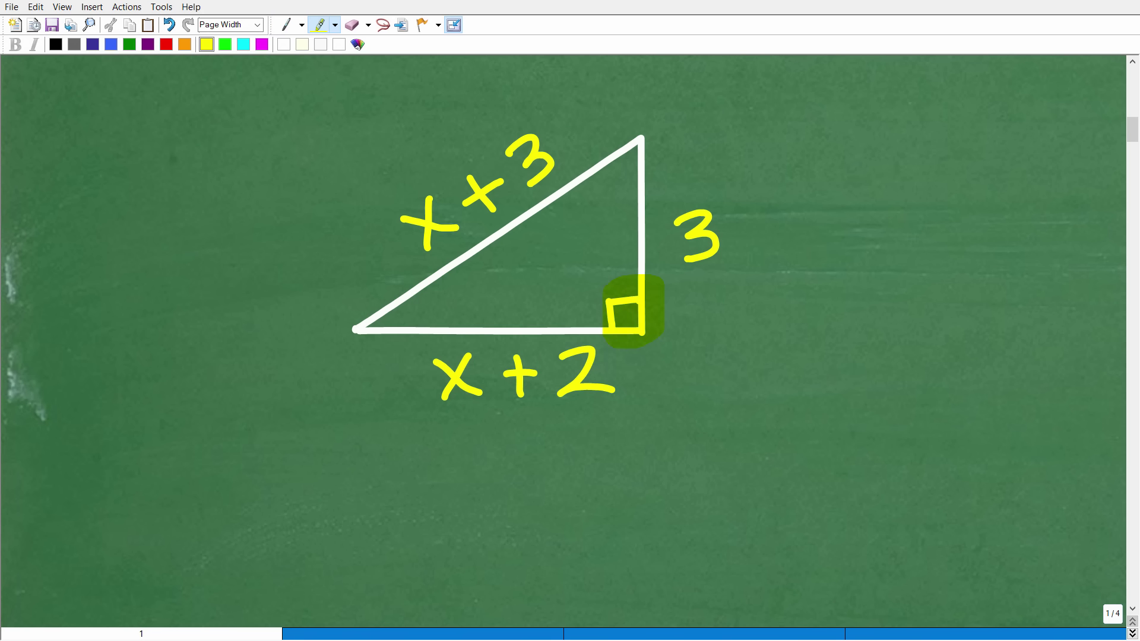
Draw a cyan arrow at the right angle and retrace its square in cyan.
click(286, 25)
click(244, 45)
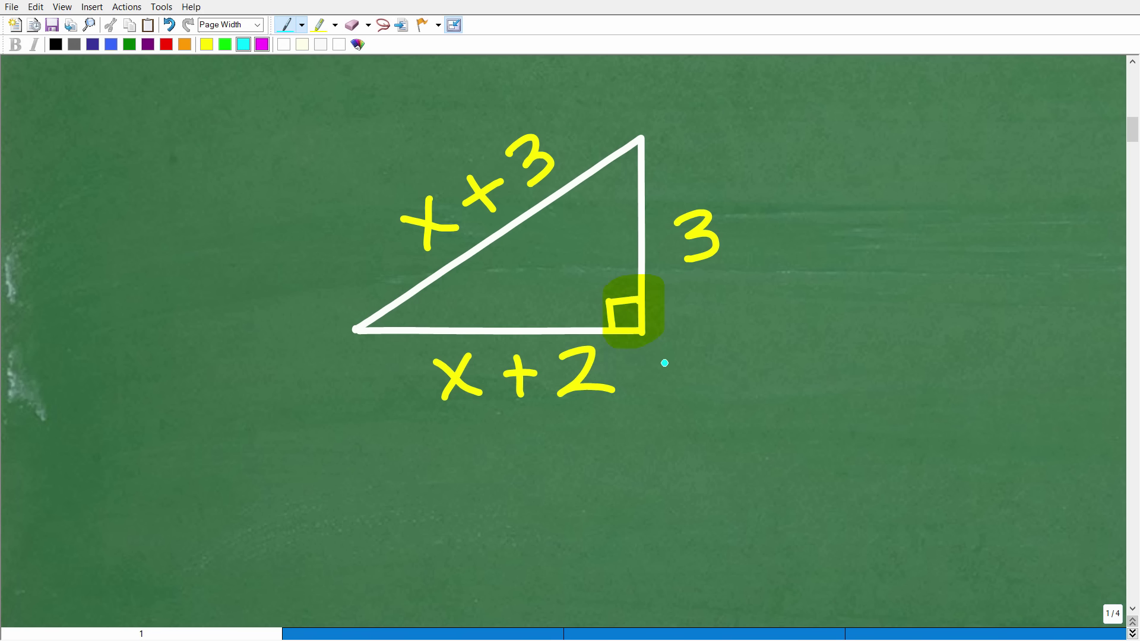
mouse_move(662, 358)
mouse_down()
mouse_move(714, 392)
mouse_move(656, 345)
mouse_move(674, 361)
mouse_up()
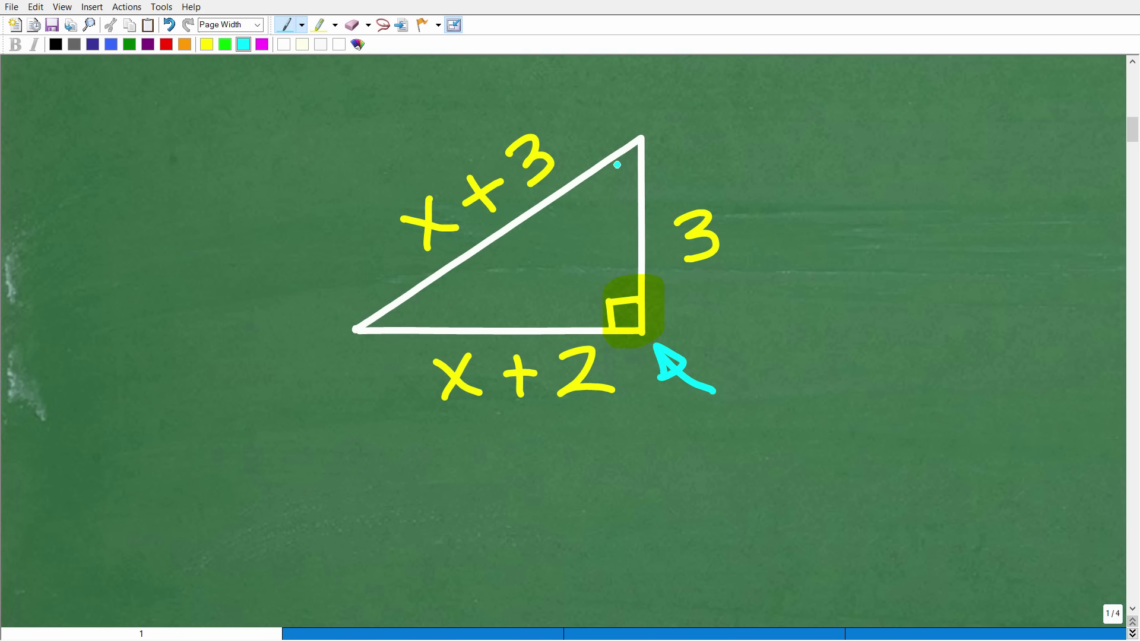
mouse_move(612, 330)
mouse_down()
mouse_move(611, 301)
mouse_move(638, 303)
mouse_up()
Write 'RT = 90°' in cyan beside the arrow.
drag(742, 391, 742, 438)
mouse_move(736, 388)
mouse_down()
mouse_move(770, 387)
mouse_move(771, 436)
mouse_up()
mouse_move(794, 394)
mouse_down()
mouse_move(796, 441)
mouse_move(828, 387)
mouse_move(882, 405)
mouse_up()
drag(838, 423, 881, 422)
mouse_move(951, 402)
mouse_down()
mouse_move(914, 403)
mouse_move(941, 442)
mouse_up()
mouse_move(983, 393)
mouse_down()
mouse_move(970, 398)
mouse_move(982, 392)
mouse_up()
drag(1010, 379, 1009, 375)
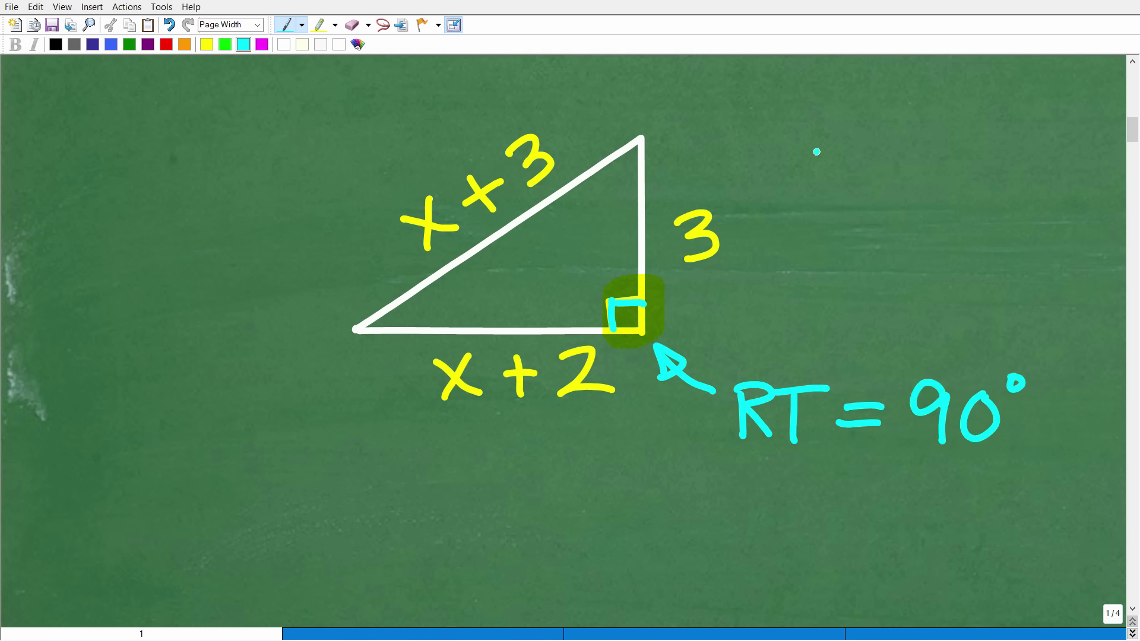
Sketch a thin obtuse triangle at upper right with an arc on its wide angle.
mouse_move(769, 177)
mouse_down()
mouse_move(979, 102)
mouse_move(867, 171)
mouse_up()
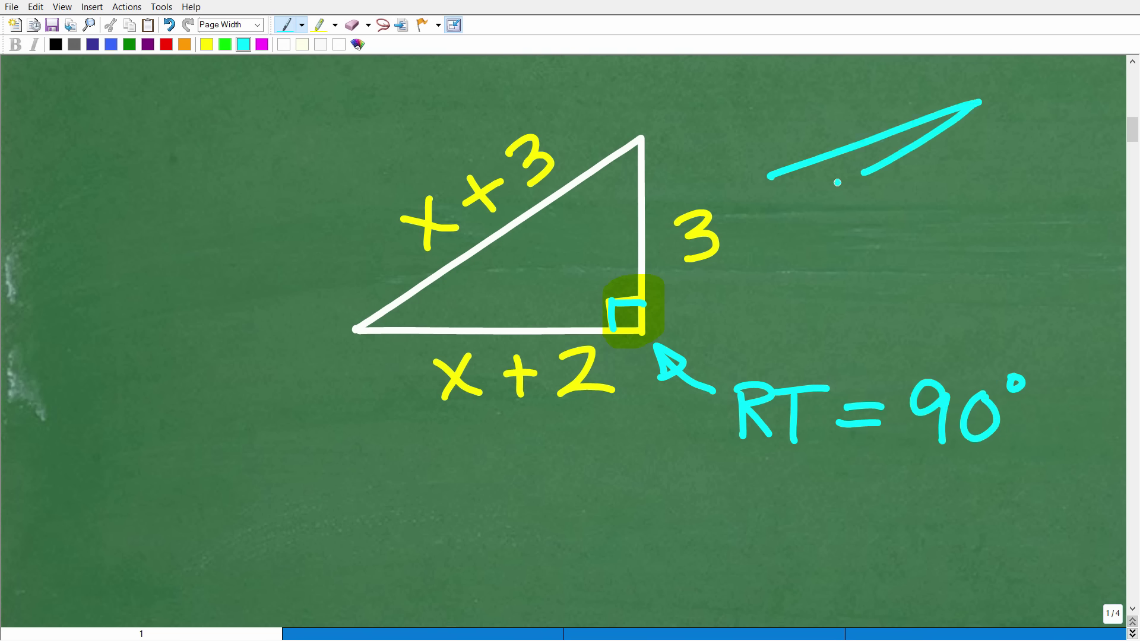
mouse_move(763, 175)
mouse_down()
mouse_move(884, 171)
mouse_move(868, 244)
mouse_up()
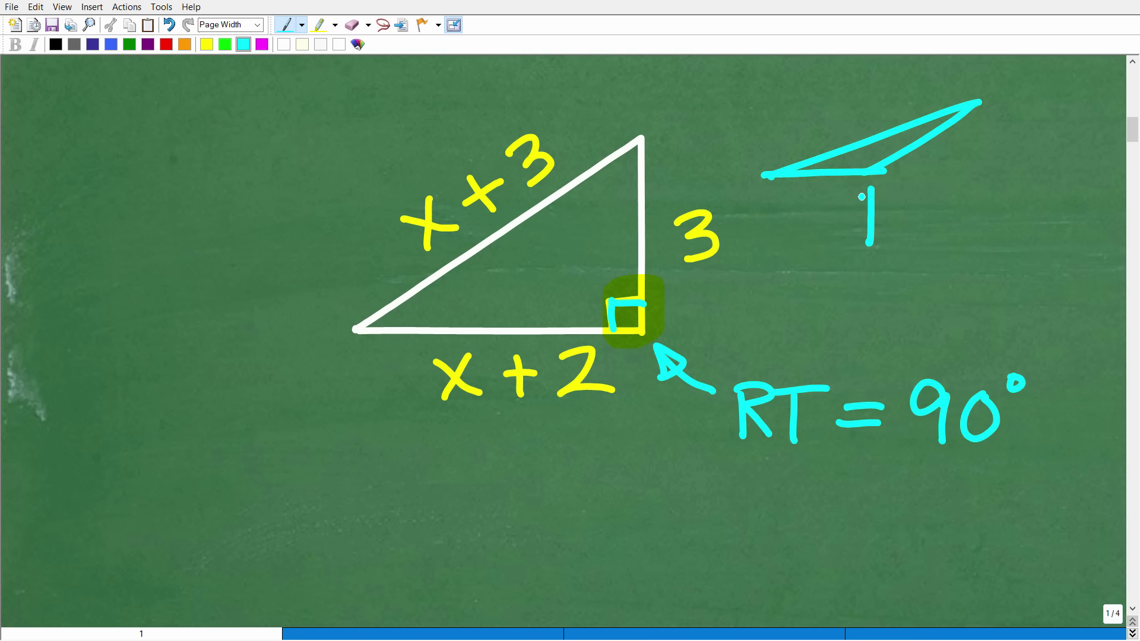
drag(861, 205, 899, 168)
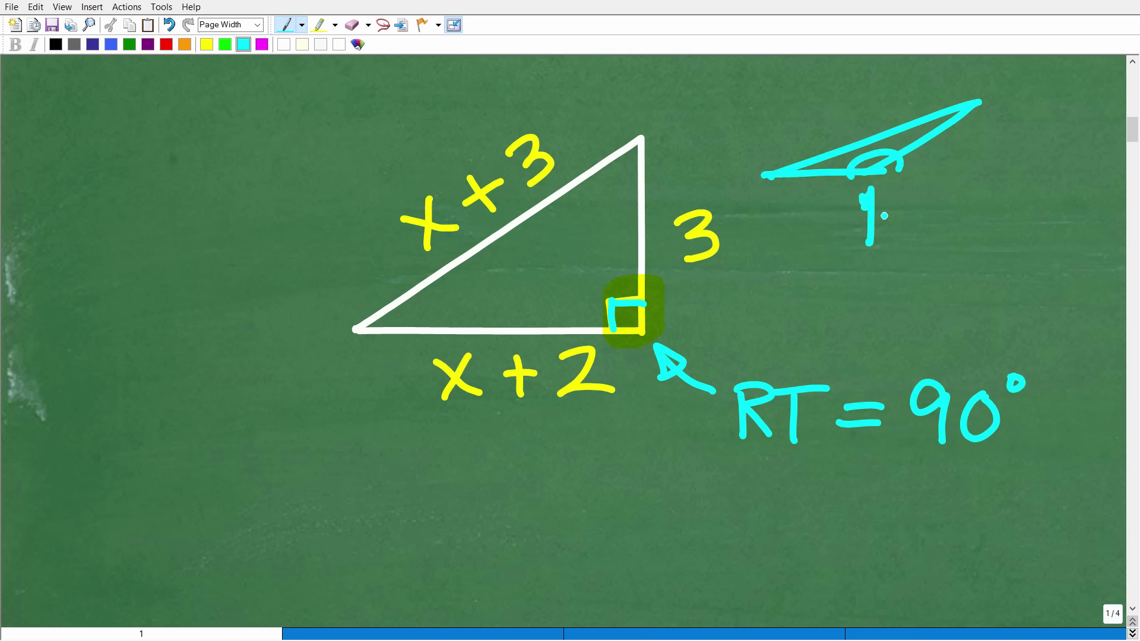
Double-underline RT = 90° and circle RT.
drag(760, 462, 988, 458)
drag(778, 482, 987, 476)
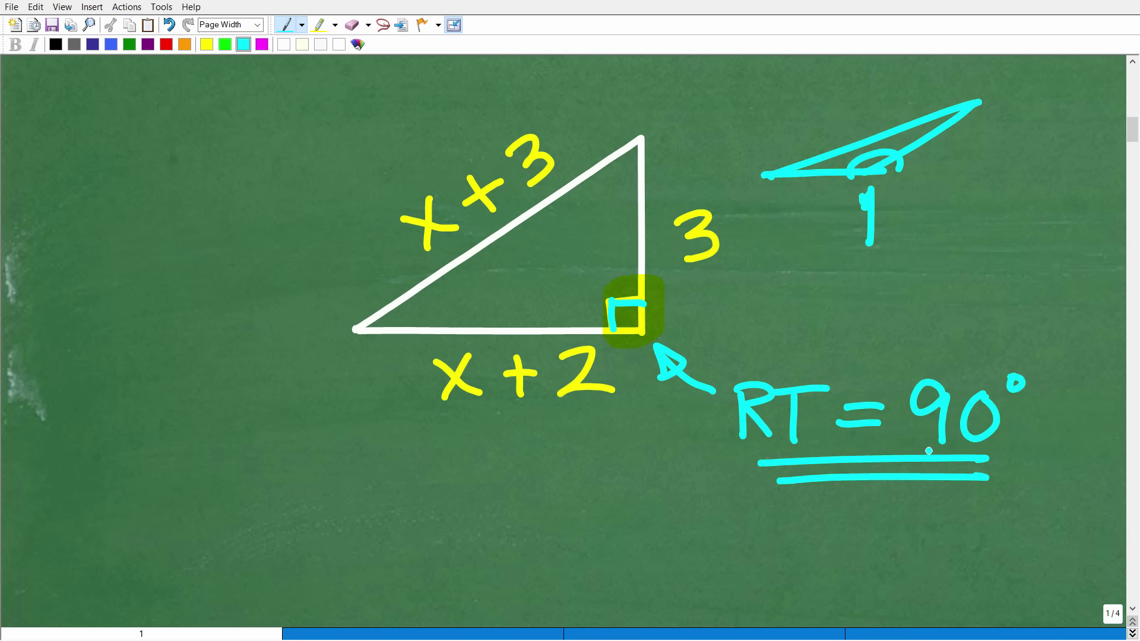
mouse_move(827, 383)
mouse_down()
mouse_move(819, 466)
mouse_move(845, 383)
mouse_up()
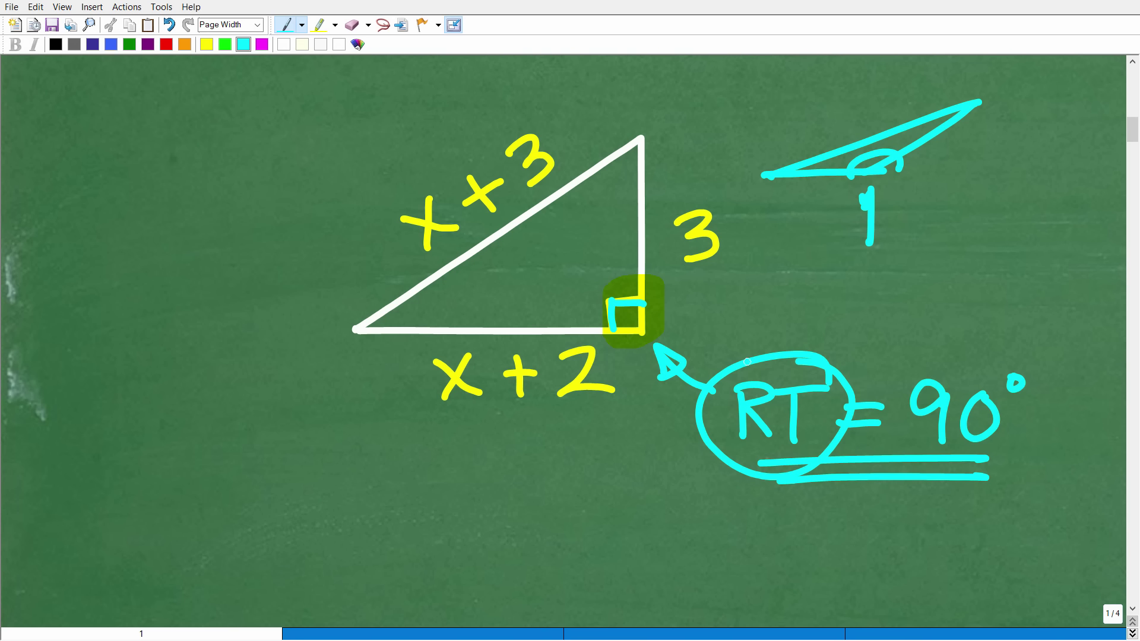
Add a third underline under RT = 90°, thicken the square, and erase the thin triangle.
drag(796, 490, 992, 492)
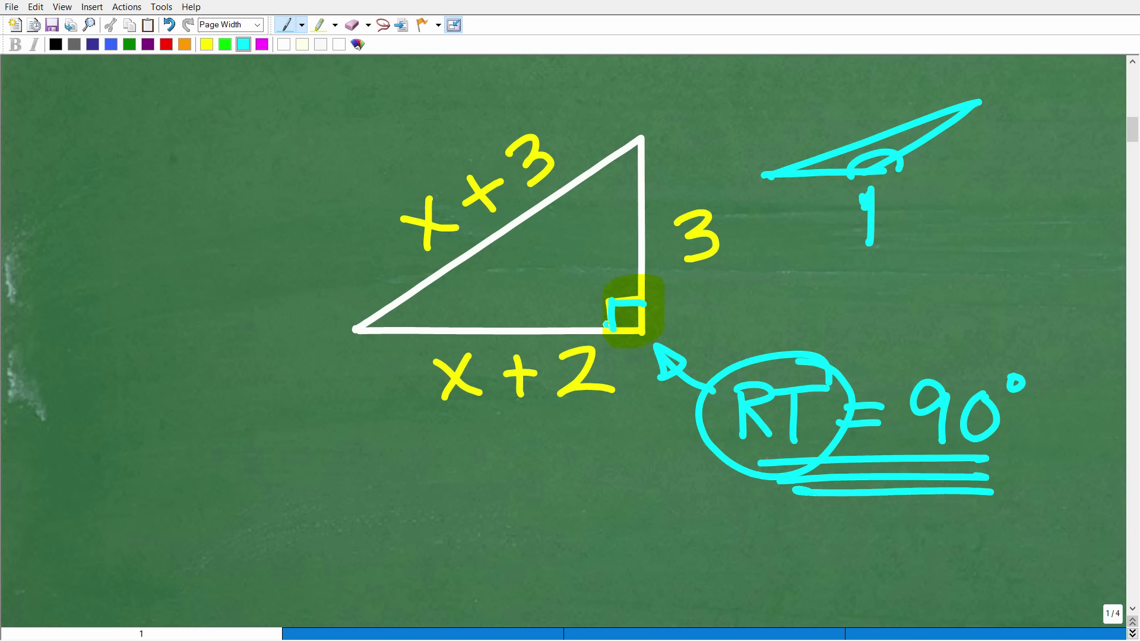
drag(607, 302, 647, 299)
click(352, 25)
mouse_move(870, 240)
mouse_down()
mouse_move(899, 169)
mouse_move(857, 193)
mouse_move(859, 215)
mouse_move(929, 216)
mouse_up()
Sketch a white obtuse triangle with its wide angle labelled 120°.
click(285, 25)
click(283, 45)
mouse_move(805, 212)
mouse_down()
mouse_move(992, 146)
mouse_move(916, 231)
mouse_move(831, 219)
mouse_up()
click(904, 226)
mouse_move(937, 218)
mouse_down()
mouse_move(927, 228)
mouse_move(946, 202)
mouse_up()
click(911, 243)
mouse_move(921, 238)
mouse_down()
mouse_move(917, 290)
mouse_move(924, 235)
mouse_up()
mouse_move(950, 272)
mouse_down()
mouse_move(950, 311)
mouse_move(990, 309)
mouse_move(1003, 281)
mouse_move(1028, 276)
mouse_up()
click(1024, 266)
click(1029, 274)
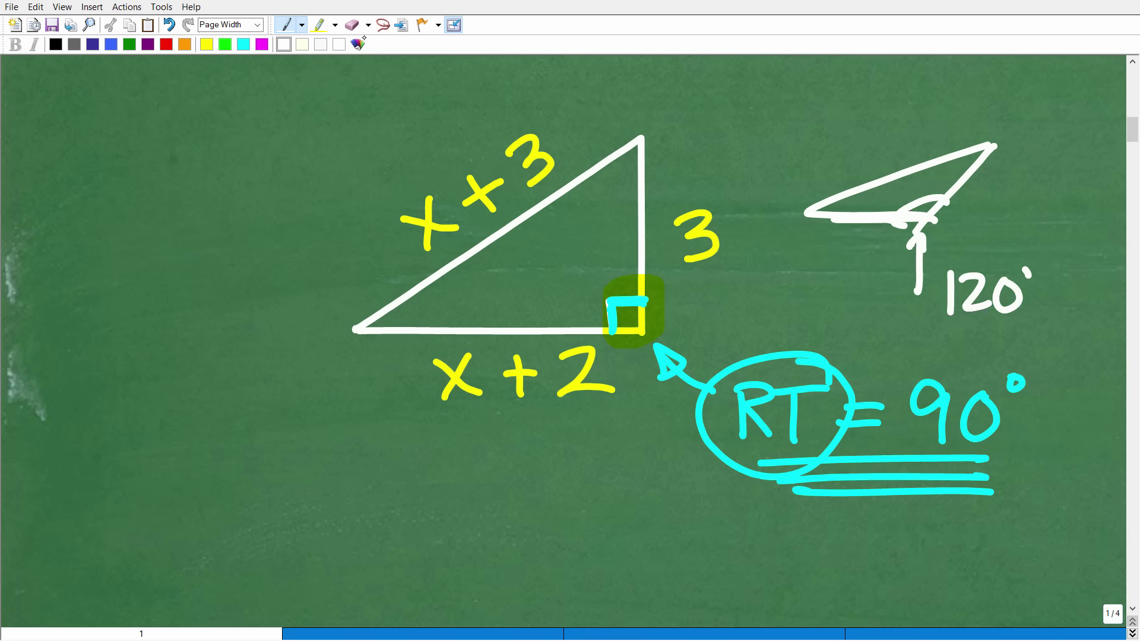
Erase the white triangle and its 120° label with the Eraser.
click(352, 25)
mouse_move(915, 239)
mouse_down()
mouse_move(867, 180)
mouse_move(941, 192)
mouse_move(922, 226)
mouse_move(1035, 280)
mouse_up()
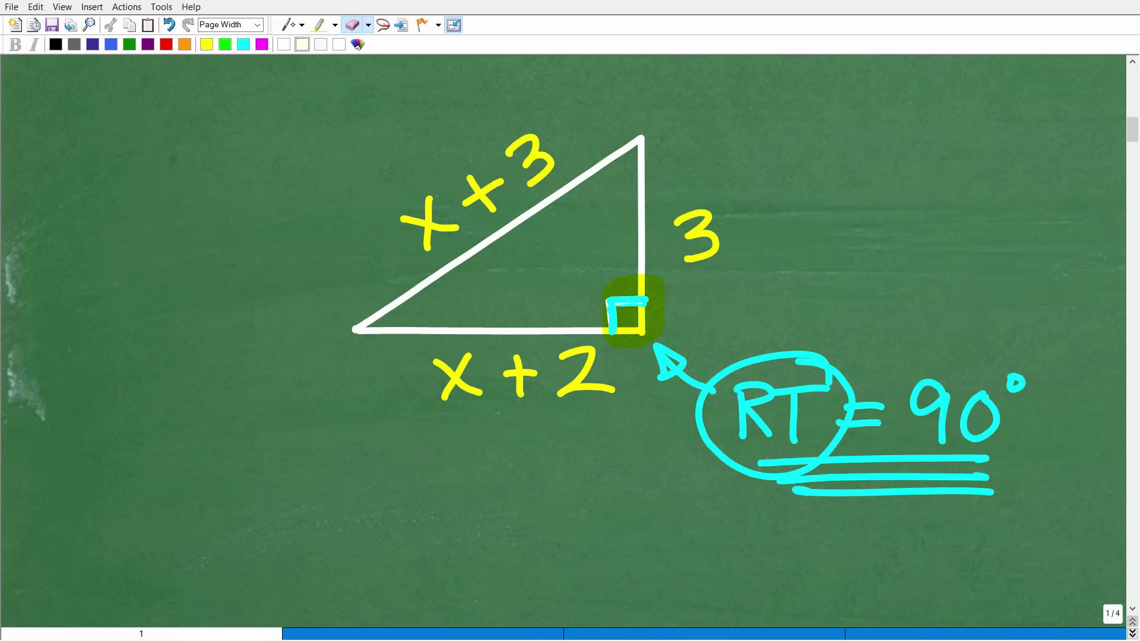
click(287, 25)
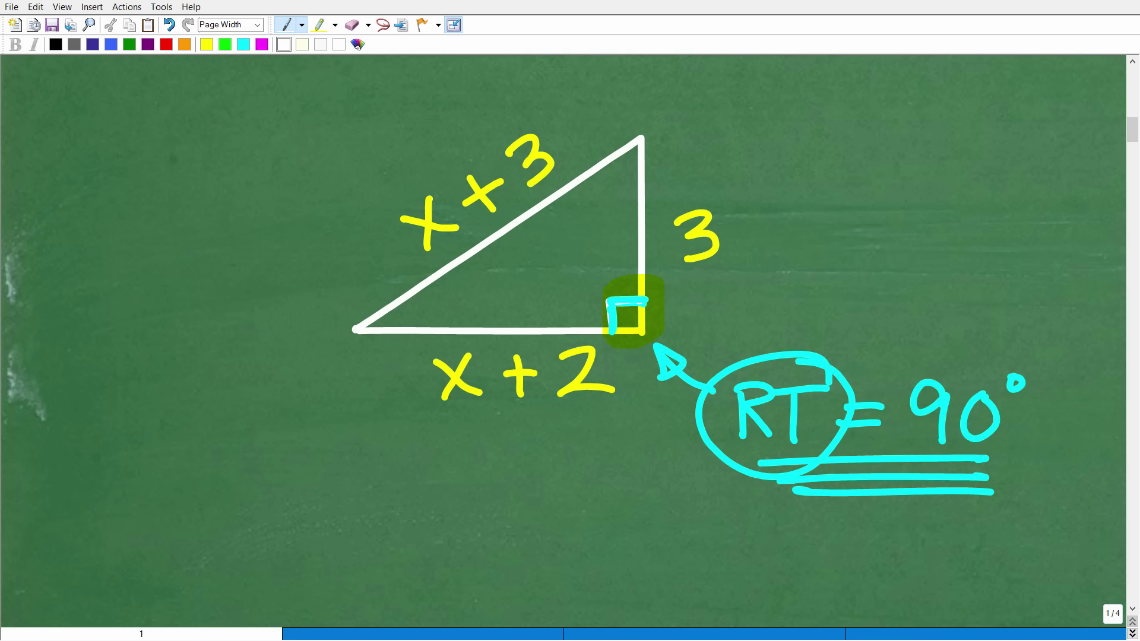
Write LOS and, below it, LOC in white at the board's top right.
drag(829, 99, 855, 148)
drag(892, 113, 934, 157)
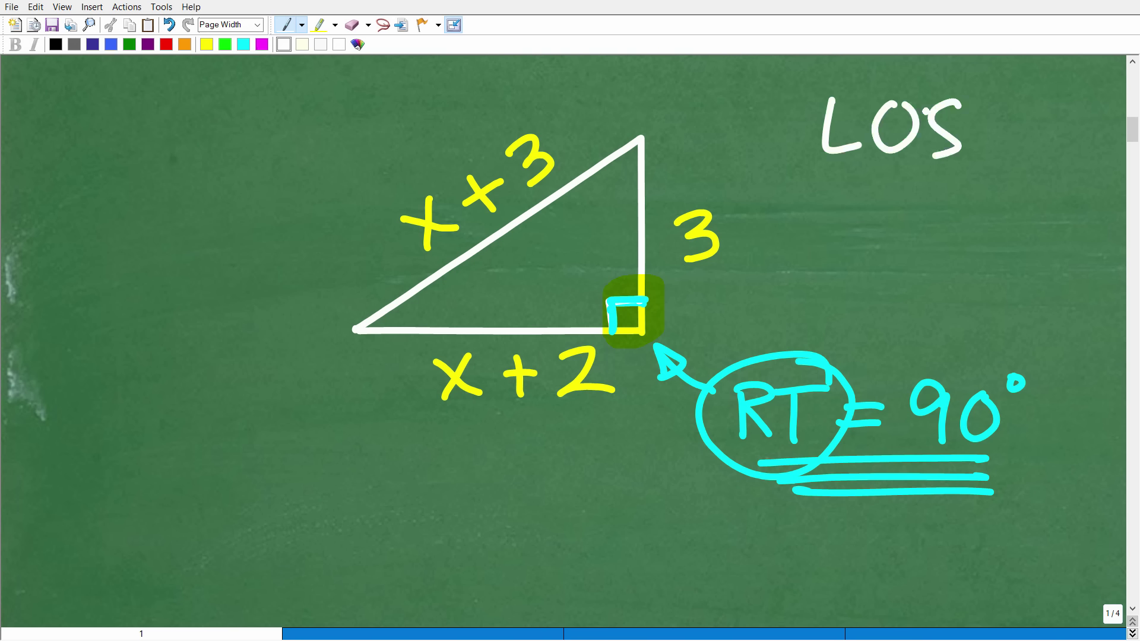
mouse_move(867, 186)
mouse_down()
mouse_move(877, 235)
mouse_move(897, 238)
mouse_up()
mouse_move(945, 202)
mouse_down()
mouse_move(969, 209)
mouse_move(994, 196)
mouse_move(1021, 235)
mouse_up()
Underline LOC and LOS, then scroll to the Pythagorean Theorem page.
drag(856, 267, 1001, 261)
drag(876, 177, 974, 171)
click(979, 166)
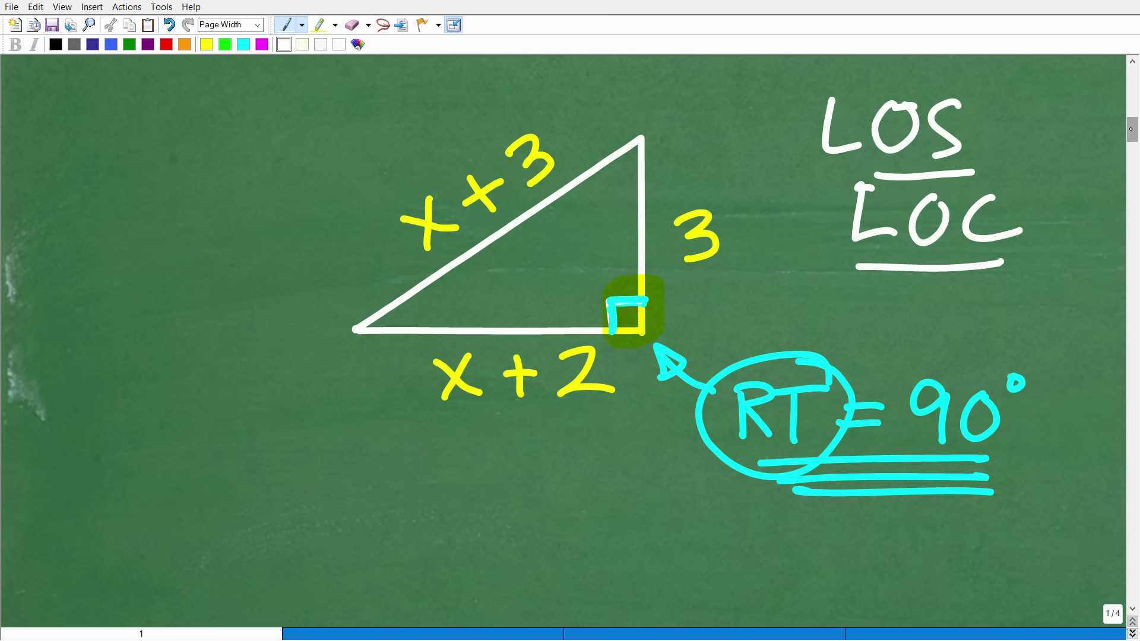
drag(1131, 129, 1131, 153)
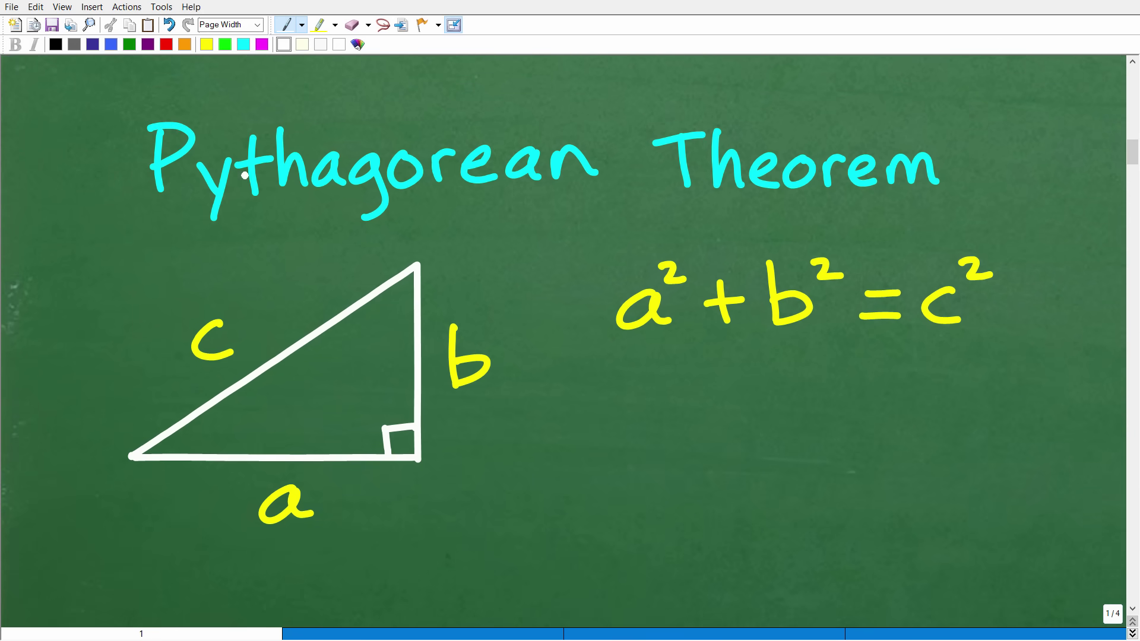
Underline 'Pythagorean Theorem' in bright green and draw quote marks before and after it.
click(225, 45)
mouse_move(114, 195)
mouse_down()
mouse_move(812, 202)
mouse_move(993, 200)
mouse_up()
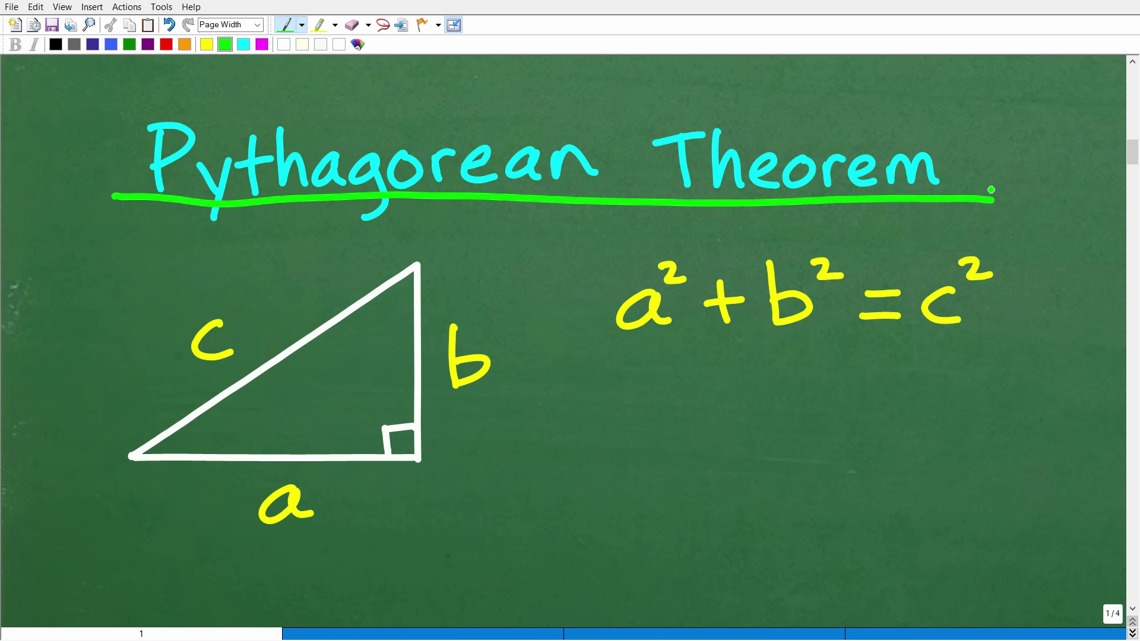
mouse_move(118, 108)
mouse_down()
mouse_move(120, 124)
mouse_move(137, 123)
mouse_up()
drag(962, 122, 963, 137)
drag(977, 136, 979, 122)
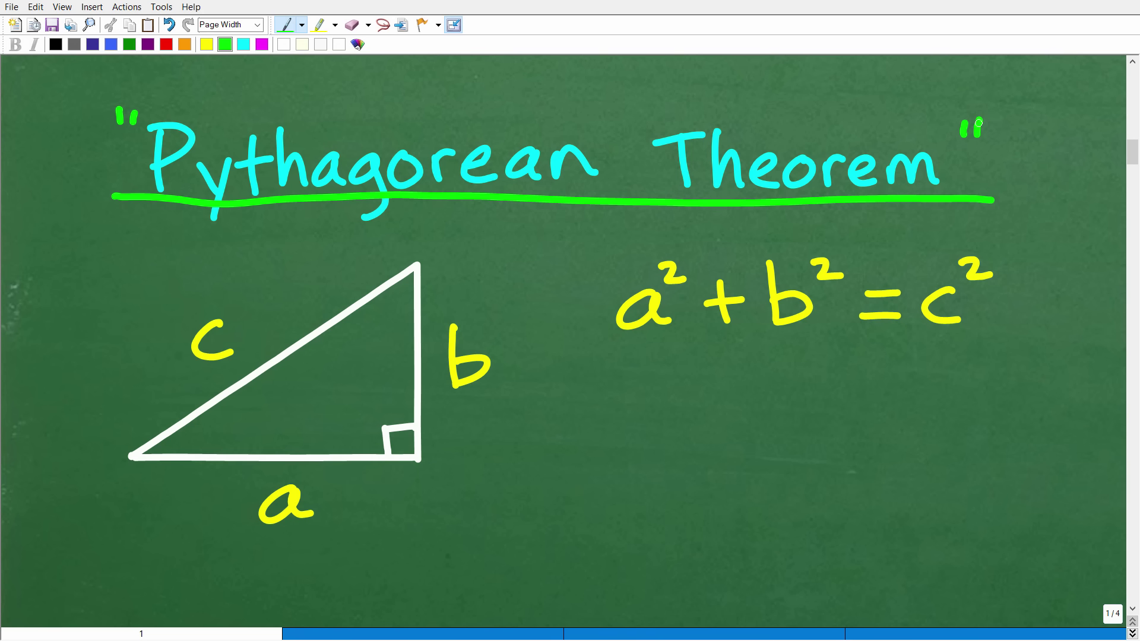